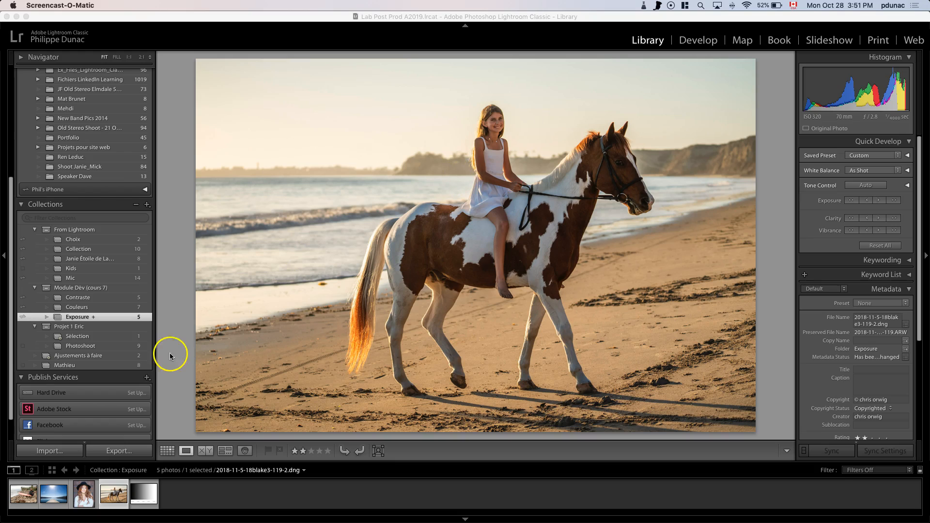
# - Open the beach horse photo in the Develop module and collapse the History section
pyautogui.click(114, 498)
pyautogui.press('d')
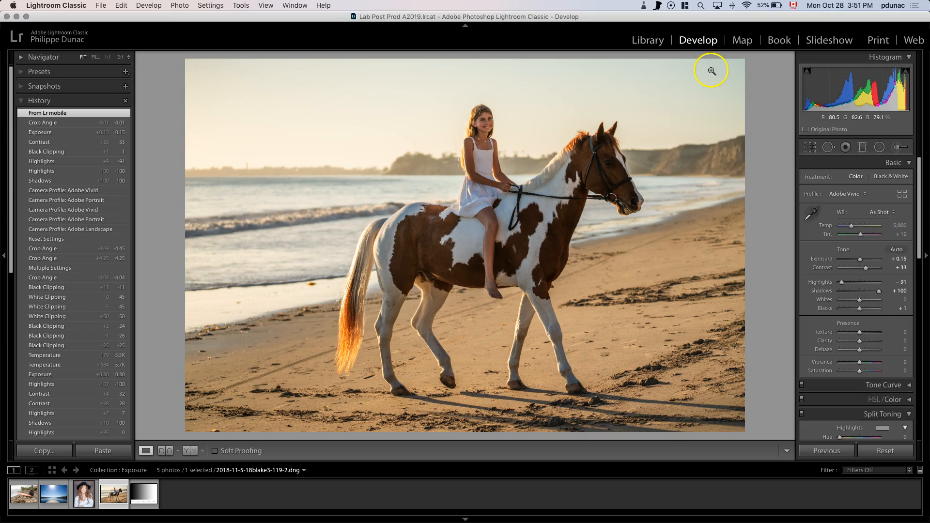
pyautogui.click(649, 40)
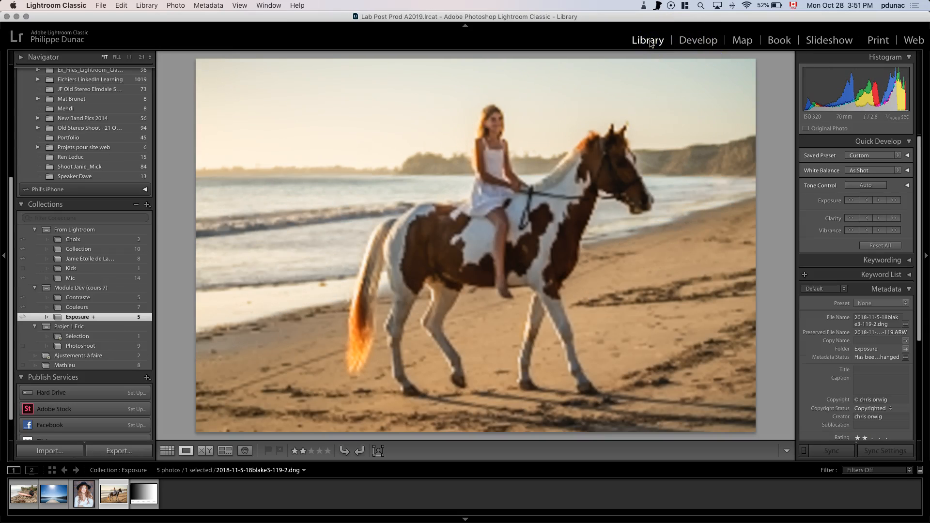
pyautogui.press('d')
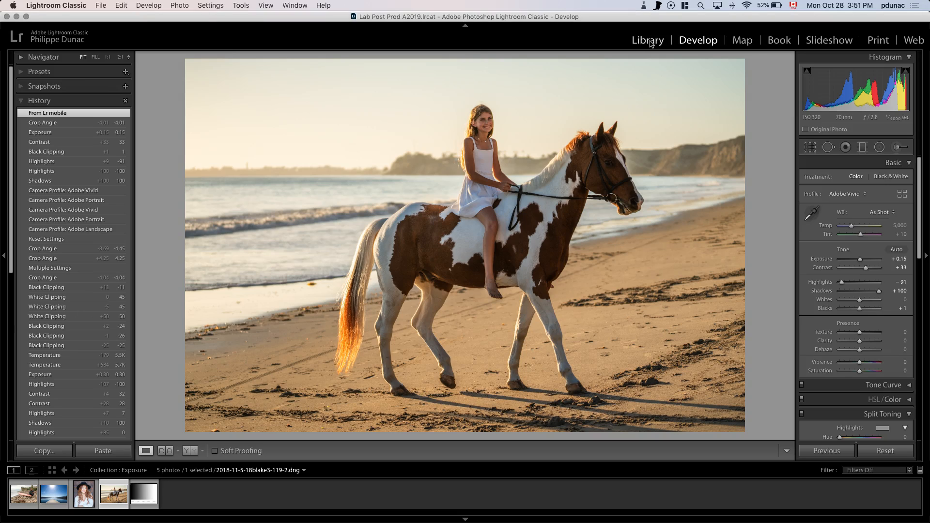
pyautogui.click(21, 101)
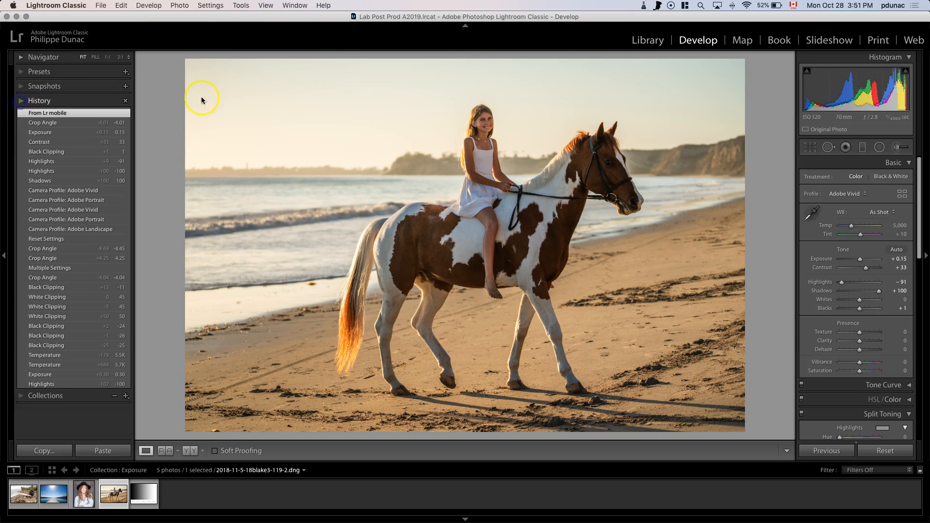
pyautogui.click(653, 44)
pyautogui.click(704, 41)
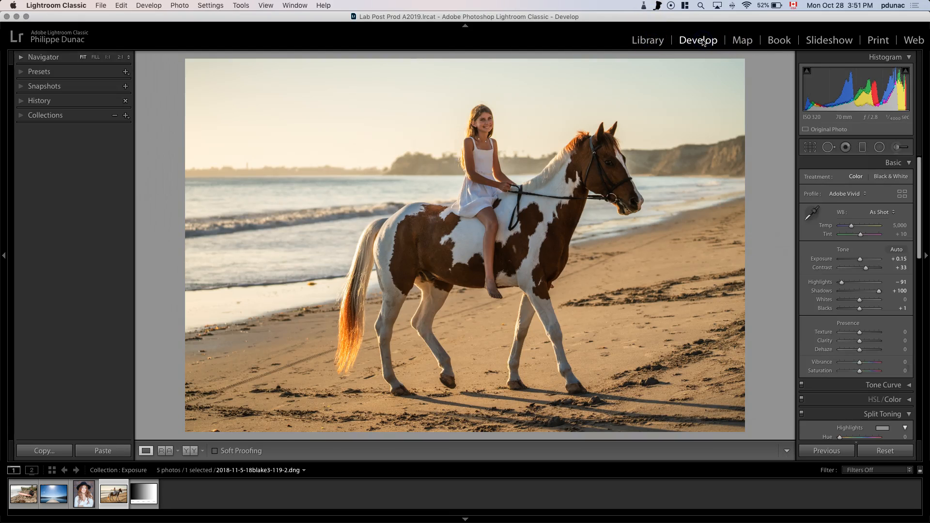
# - Compare the horse photo's before and after versions several times, ending on the edited version
pyautogui.click(431, 213)
pyautogui.press('shift')
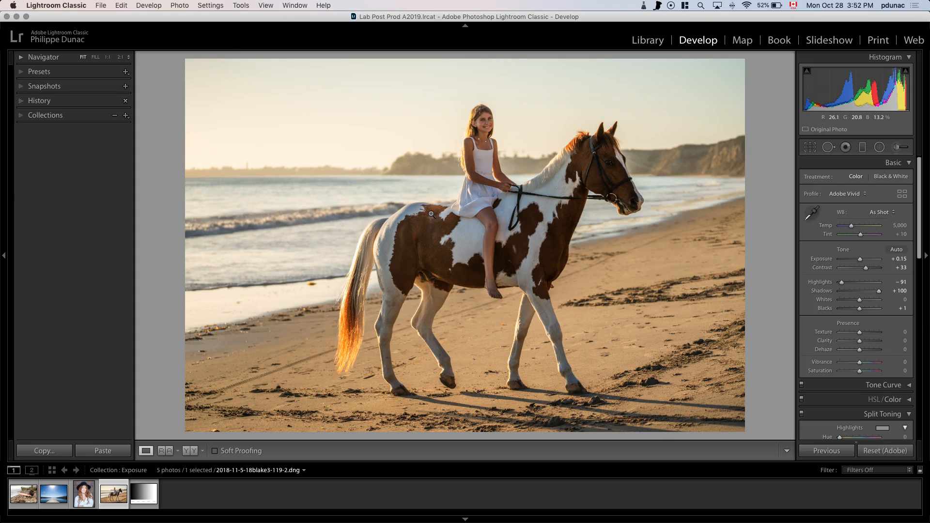
pyautogui.press('\\')
pyautogui.press('\\')
pyautogui.press('\\')
pyautogui.press('\\')
pyautogui.press('\\')
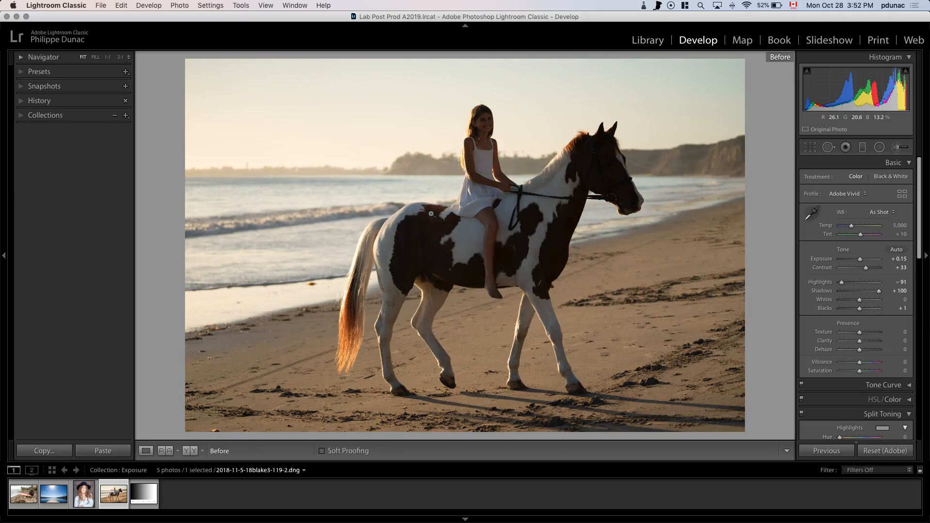
pyautogui.press('\\')
pyautogui.press('\\')
pyautogui.press('\\')
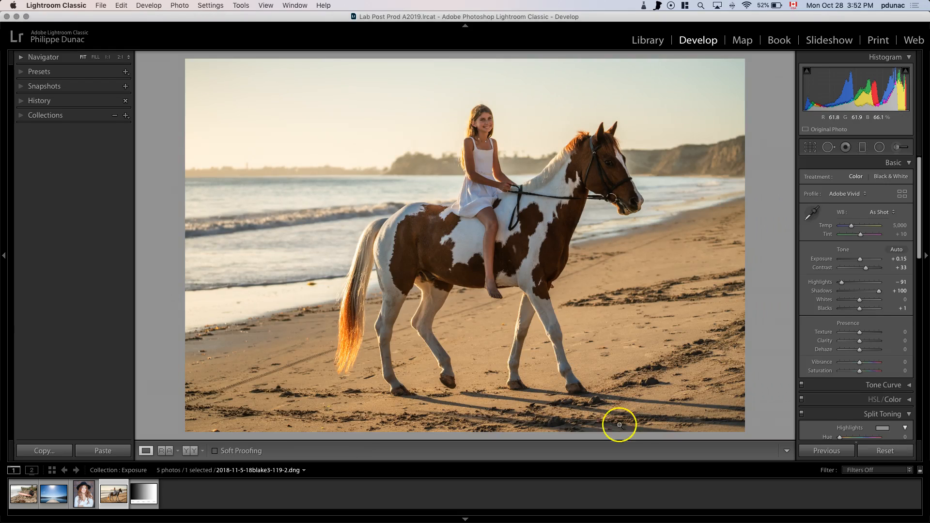
# - Reset all develop adjustments on the horse photo and hide the side panels
pyautogui.click(884, 451)
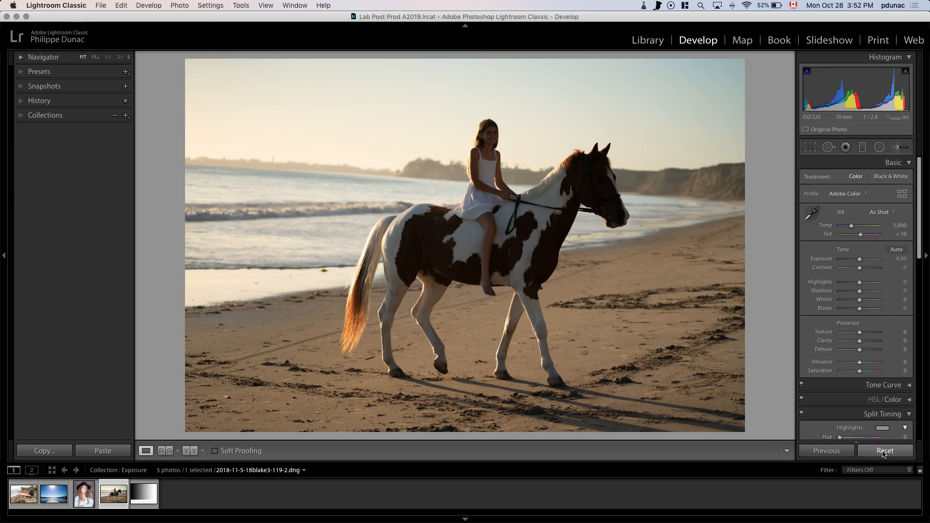
pyautogui.press('Tab')
pyautogui.press('Tab')
pyautogui.press('Tab')
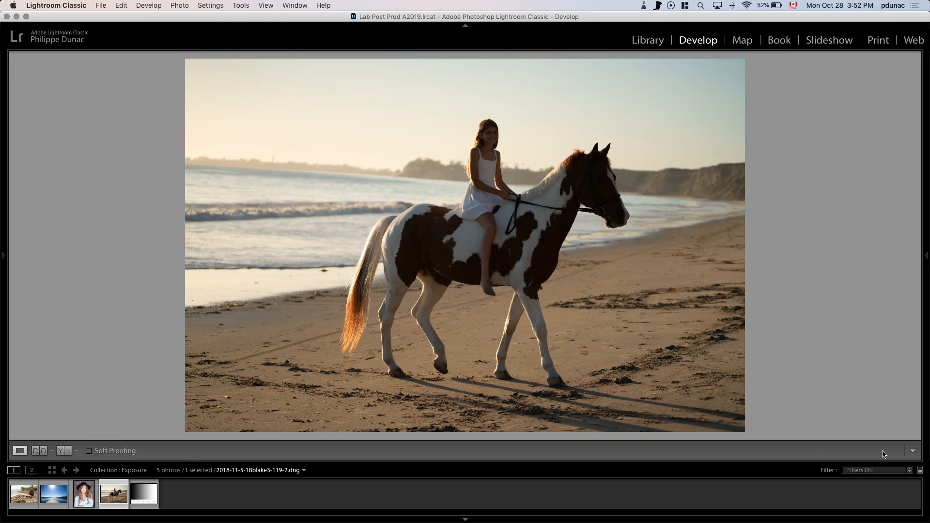
pyautogui.press('Tab')
pyautogui.press('Tab')
# - Examine the girl's face at 1:1 zoom in full-screen view, and return to the Develop workspace with its side panels
pyautogui.click(506, 161)
pyautogui.moveTo(452, 121); pyautogui.dragTo(517, 313)
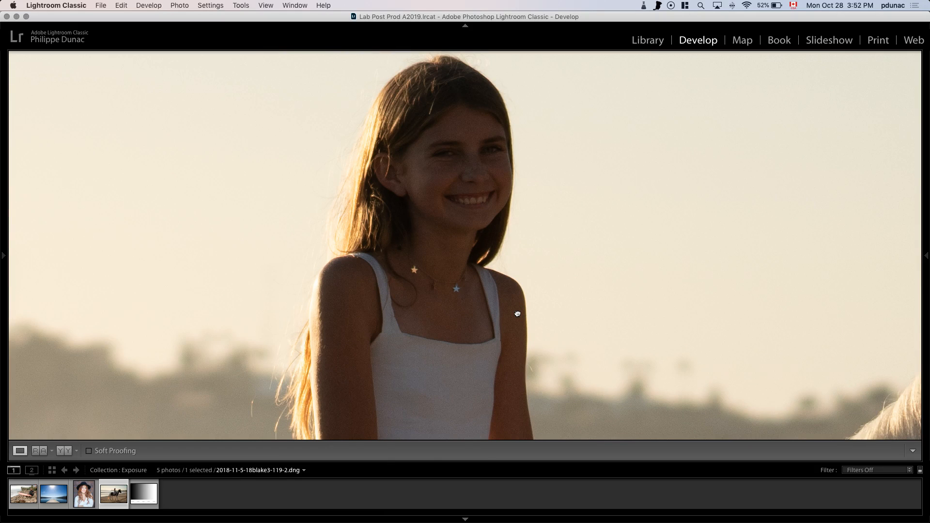
pyautogui.press('f')
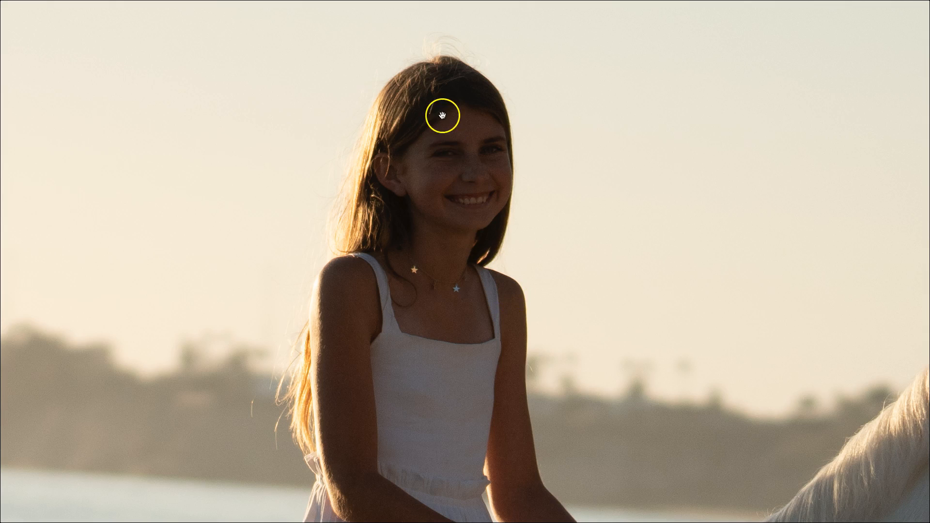
pyautogui.moveTo(441, 122); pyautogui.dragTo(488, 86)
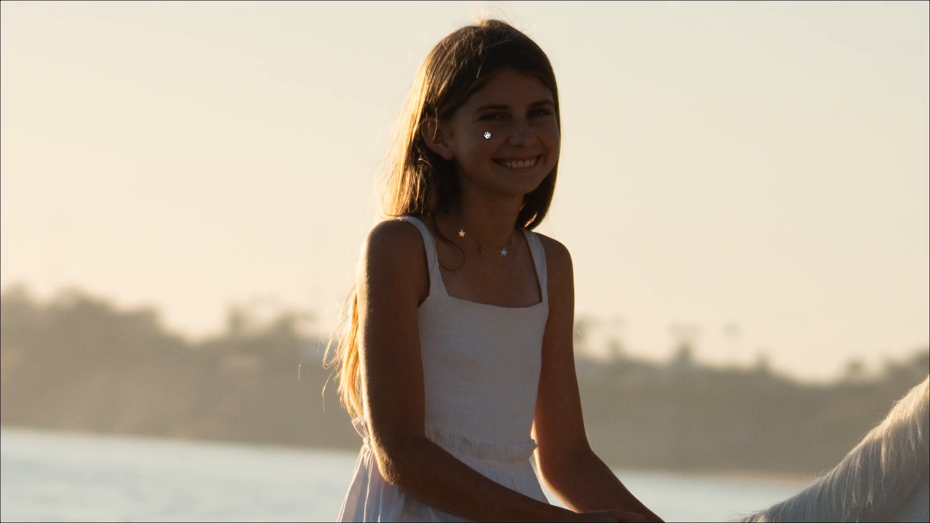
pyautogui.press('f')
pyautogui.press('Tab')
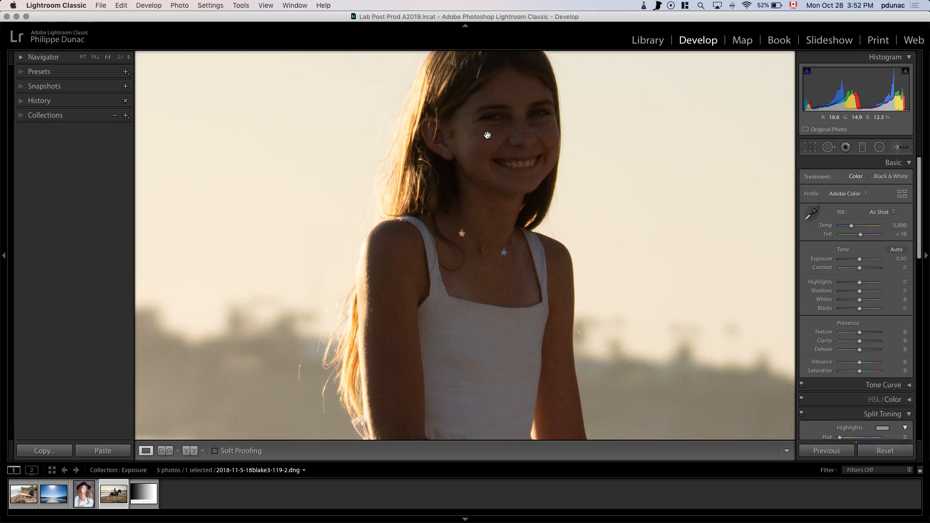
# - Examine the girl's face by alternating between the fitted view and 1:1 zoom
pyautogui.moveTo(465, 87); pyautogui.dragTo(464, 176)
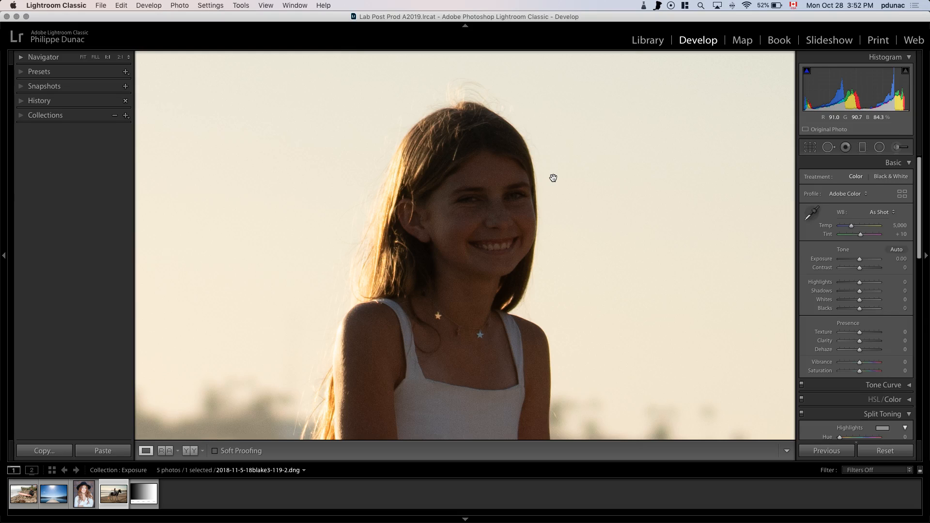
pyautogui.click(490, 198)
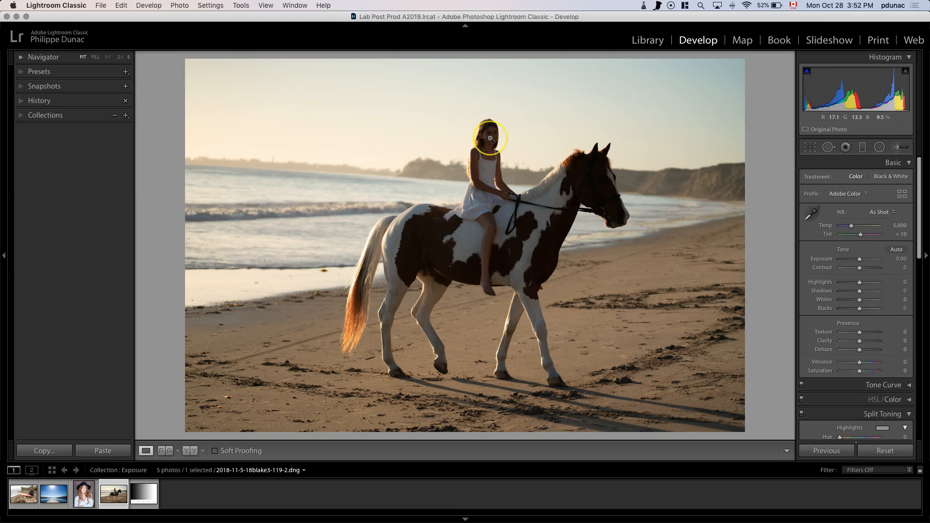
pyautogui.click(490, 138)
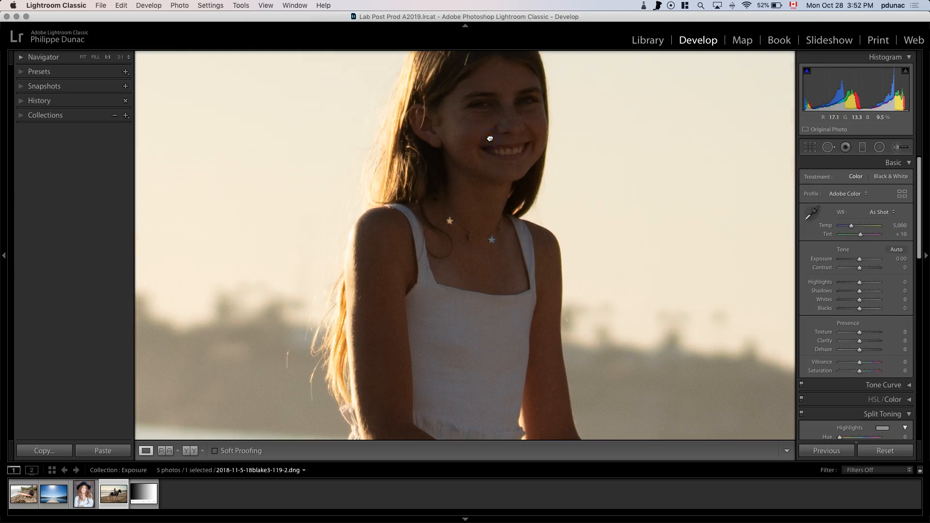
pyautogui.click(490, 138)
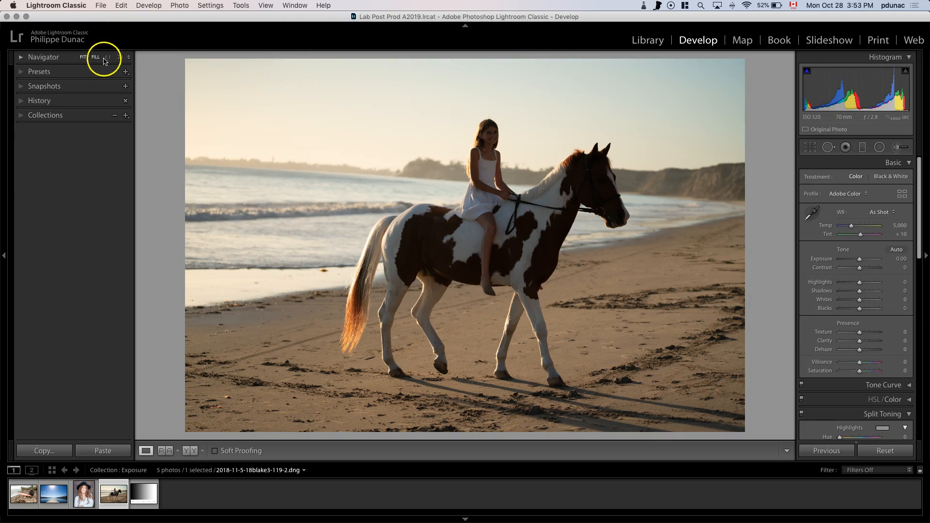
pyautogui.click(490, 166)
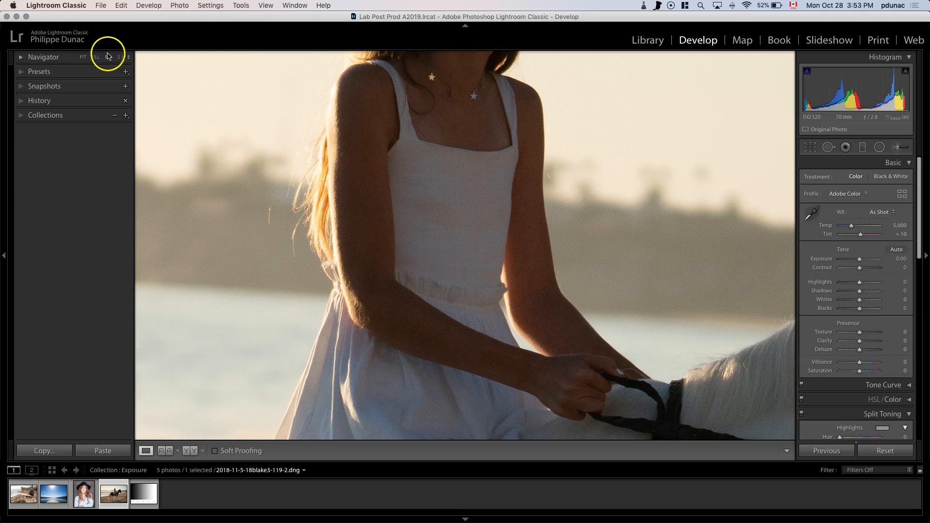
pyautogui.moveTo(365, 83); pyautogui.dragTo(344, 290)
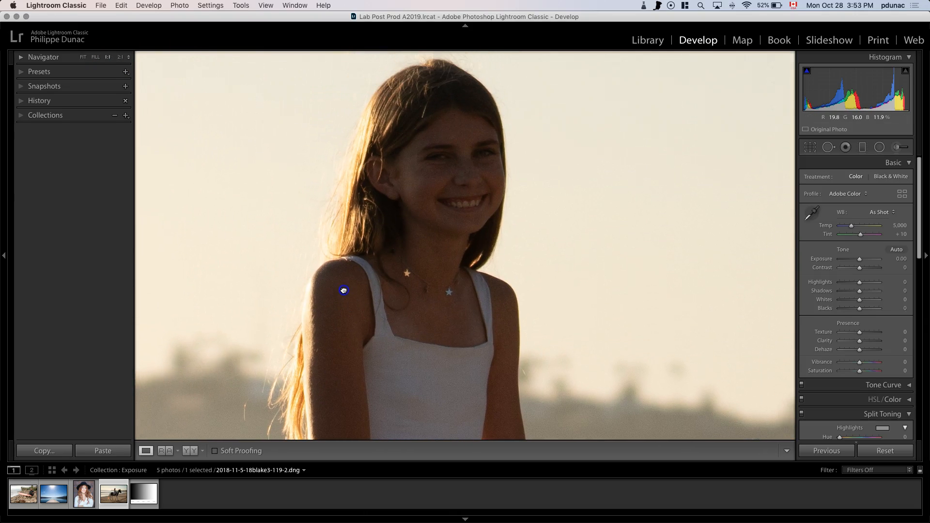
# - Examine the girl's face at 2:1 zoom and return to the whole photo fitted in view
pyautogui.click(120, 57)
pyautogui.moveTo(345, 91); pyautogui.dragTo(385, 213)
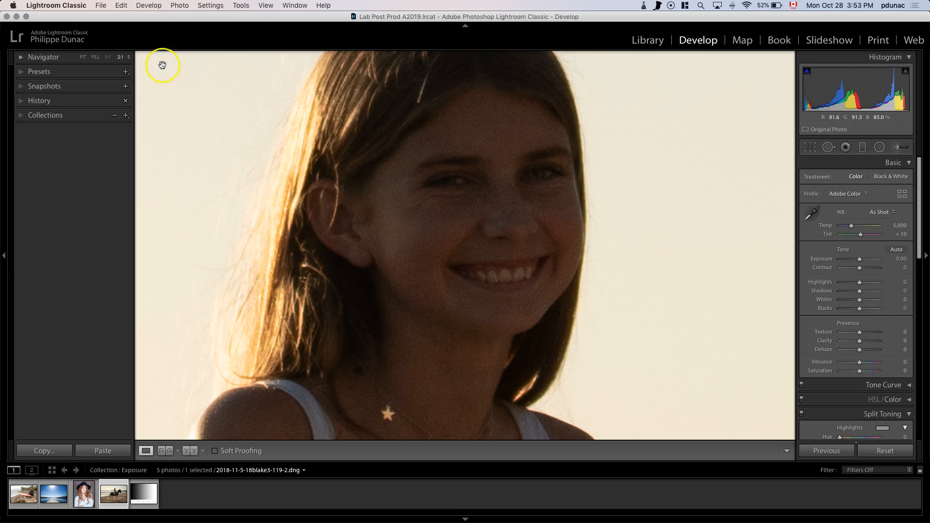
pyautogui.click(112, 58)
pyautogui.click(482, 222)
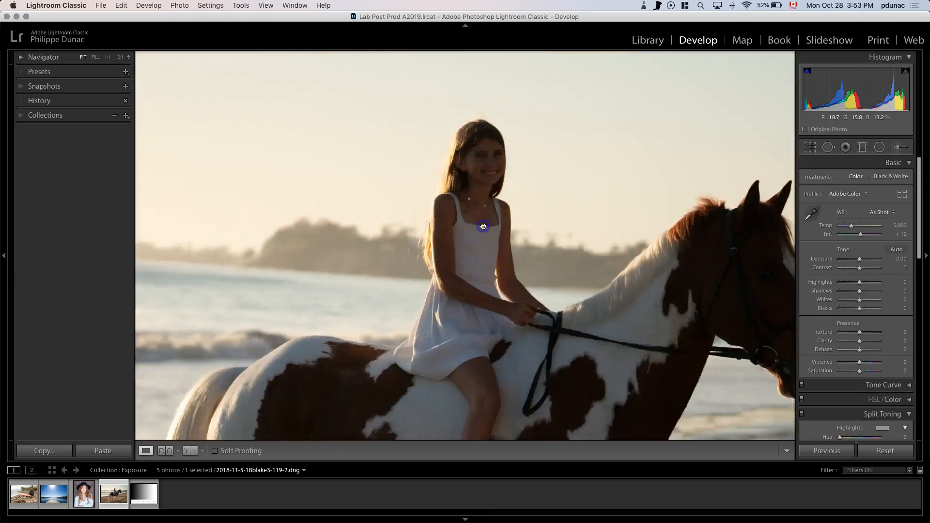
pyautogui.moveTo(484, 136); pyautogui.dragTo(528, 192)
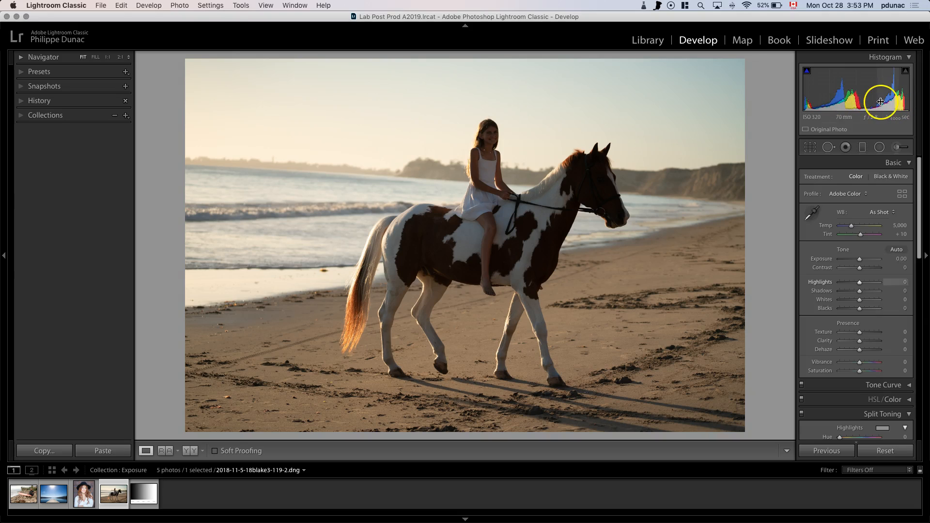
# - Turn on shadow and highlight clipping warnings, and set Whites to +100 and Blacks to −100
pyautogui.click(807, 72)
pyautogui.click(905, 72)
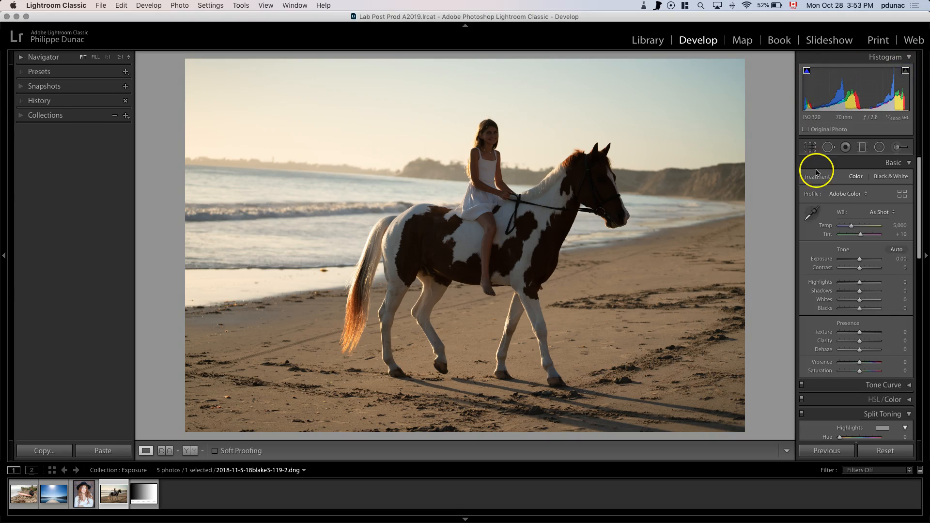
pyautogui.moveTo(860, 302); pyautogui.dragTo(827, 314)
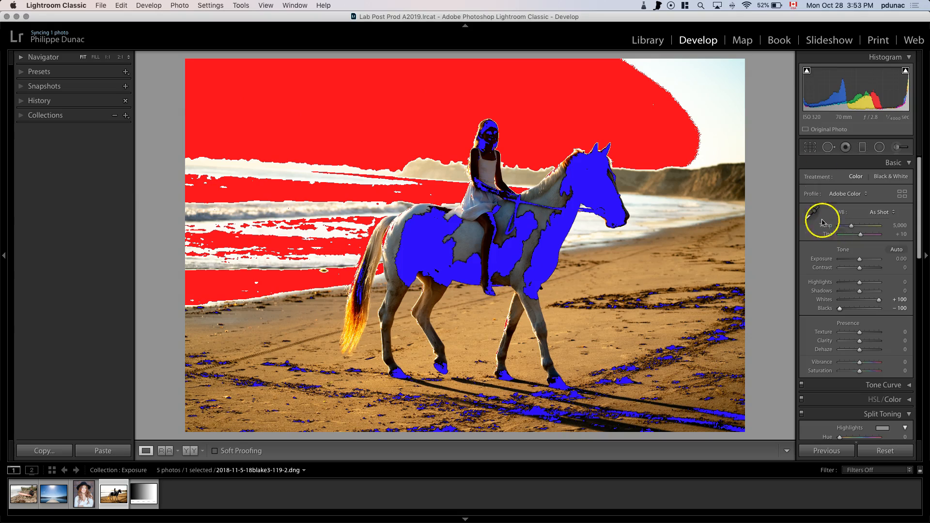
# - Toggle the shadow and highlight clipping warnings repeatedly, leaving both off, and reset the photo's adjustments
pyautogui.click(807, 71)
pyautogui.click(807, 72)
pyautogui.click(807, 72)
pyautogui.click(806, 72)
pyautogui.click(807, 72)
pyautogui.click(806, 72)
pyautogui.click(807, 72)
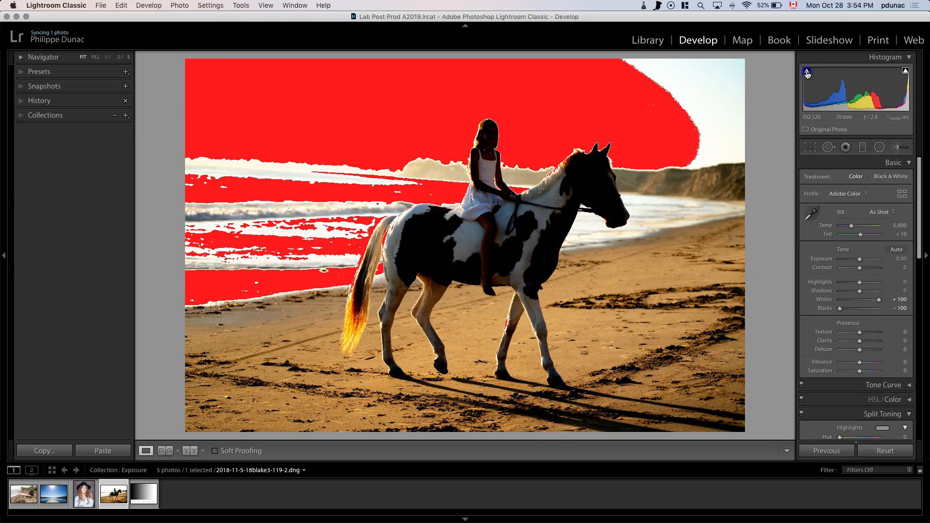
pyautogui.click(906, 72)
pyautogui.click(905, 71)
pyautogui.click(906, 71)
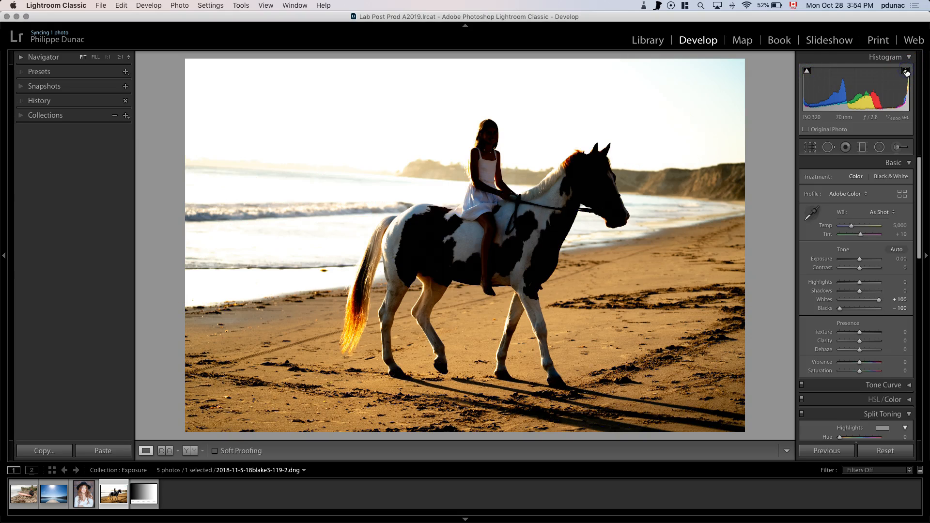
pyautogui.click(892, 452)
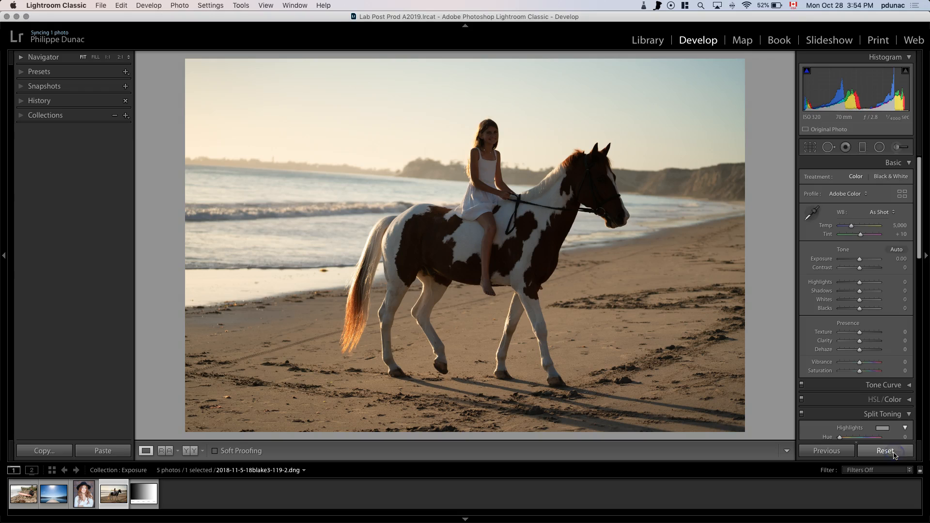
# - Try Whites at −100 with Blacks at +100, and the reverse with Whites at +100 and Blacks at −100
pyautogui.moveTo(860, 299); pyautogui.dragTo(797, 299)
pyautogui.moveTo(859, 308); pyautogui.dragTo(928, 314)
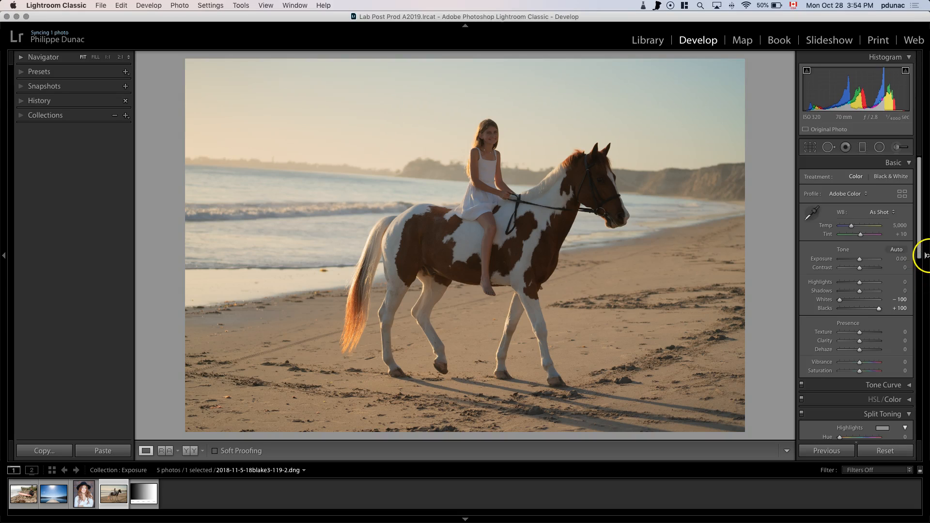
pyautogui.moveTo(878, 308)
pyautogui.mouseDown()
pyautogui.moveTo(828, 311)
pyautogui.moveTo(840, 299)
pyautogui.moveTo(879, 300)
pyautogui.mouseUp()
# - Toggle both clipping warnings, leaving them off, and return Whites and Blacks to 0
pyautogui.press('j')
pyautogui.press('j')
pyautogui.press('j')
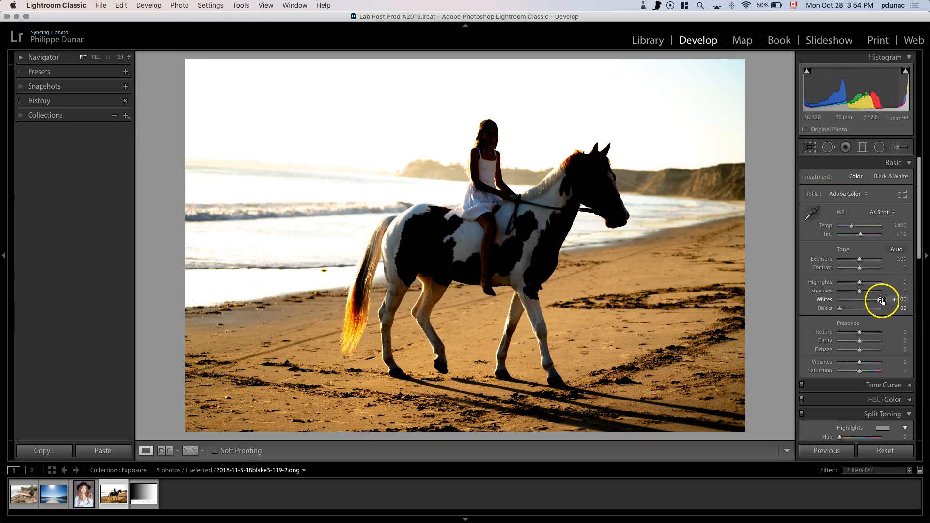
pyautogui.doubleClick(879, 299)
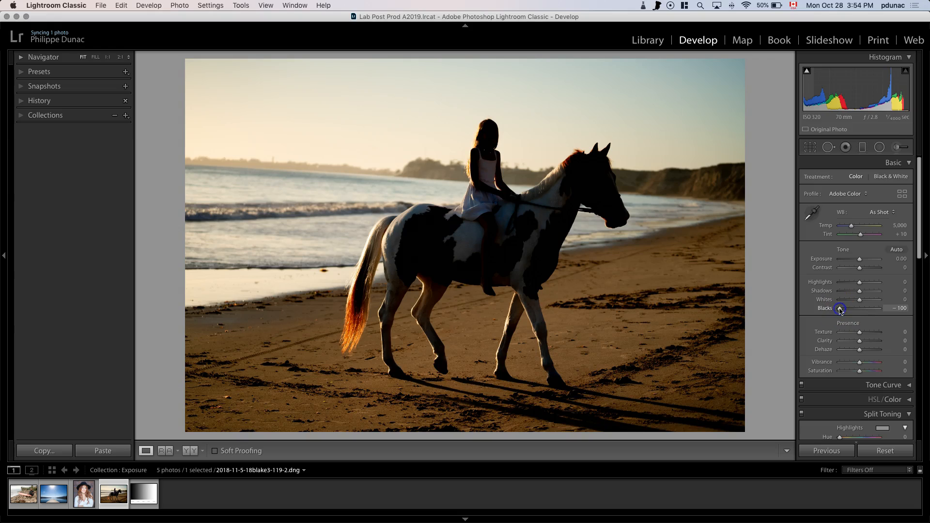
pyautogui.doubleClick(839, 309)
# - Try an Exposure of +1.80 on the horse photo and return it to 0
pyautogui.moveTo(856, 259); pyautogui.dragTo(867, 263)
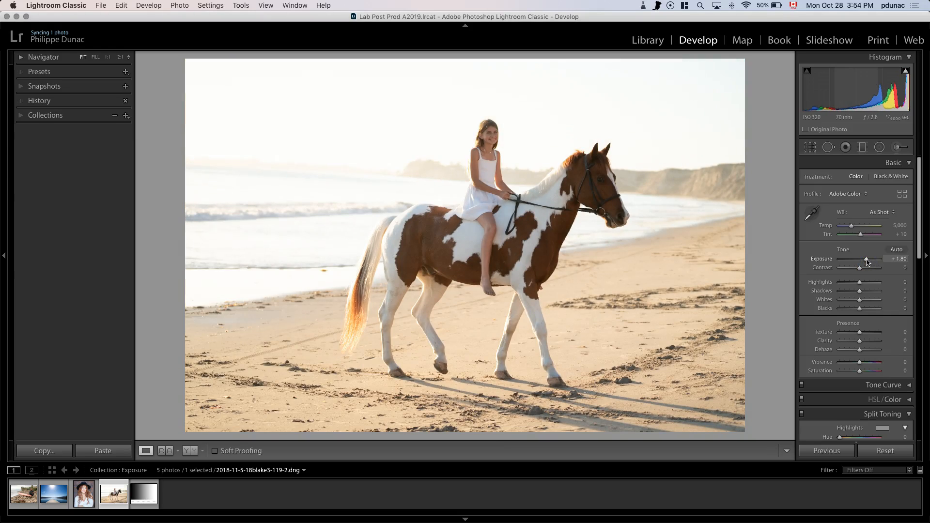
pyautogui.doubleClick(867, 262)
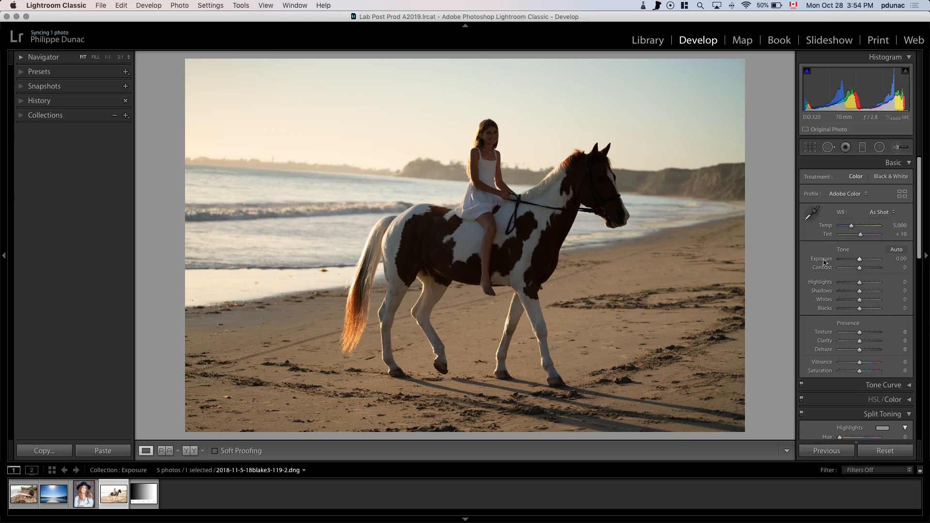
# - Zoom in 1:1 on the girl's face and show the photo full screen
pyautogui.click(484, 137)
pyautogui.moveTo(492, 87); pyautogui.dragTo(489, 221)
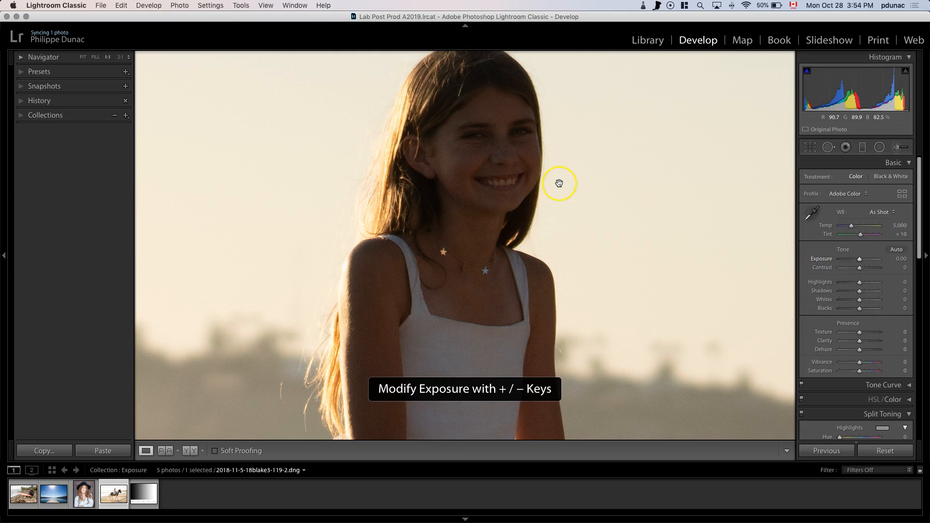
pyautogui.press('Tab')
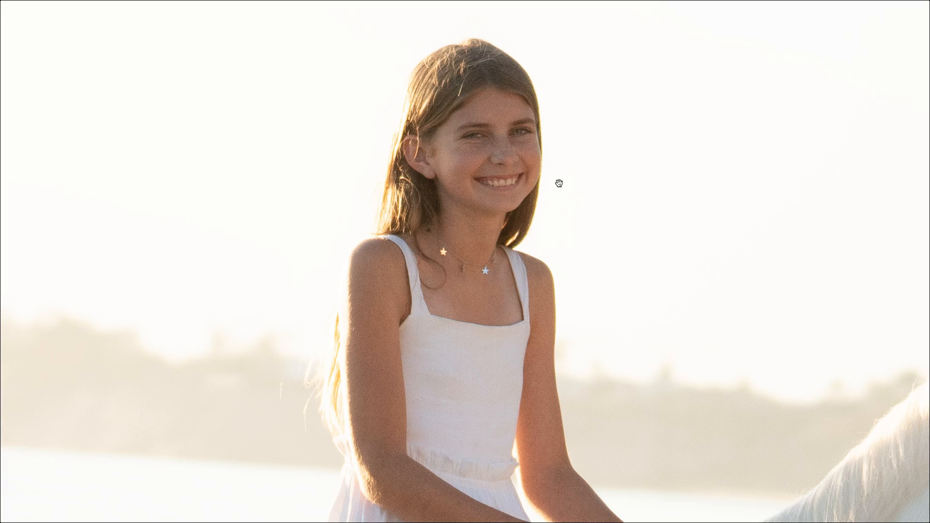
# - Compare brighter and darker Exposure values in full screen, settle on +0.53, and return to the normal view with side panels
pyautogui.press('-')
pyautogui.press('-')
pyautogui.press('=')
pyautogui.press('=')
pyautogui.press('=')
pyautogui.press('=')
pyautogui.press('=')
pyautogui.press('=')
pyautogui.press('=')
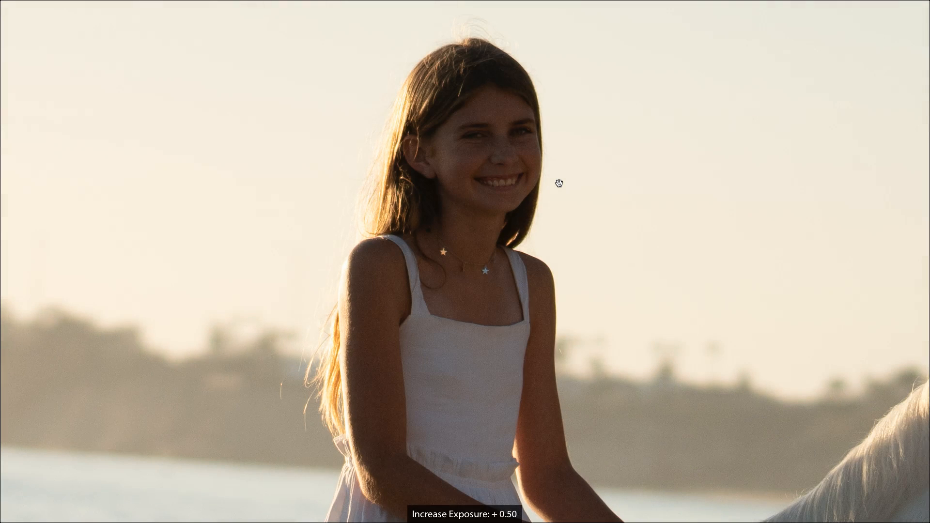
pyautogui.press('=')
pyautogui.press('=')
pyautogui.press('=')
pyautogui.press('=')
pyautogui.press('-')
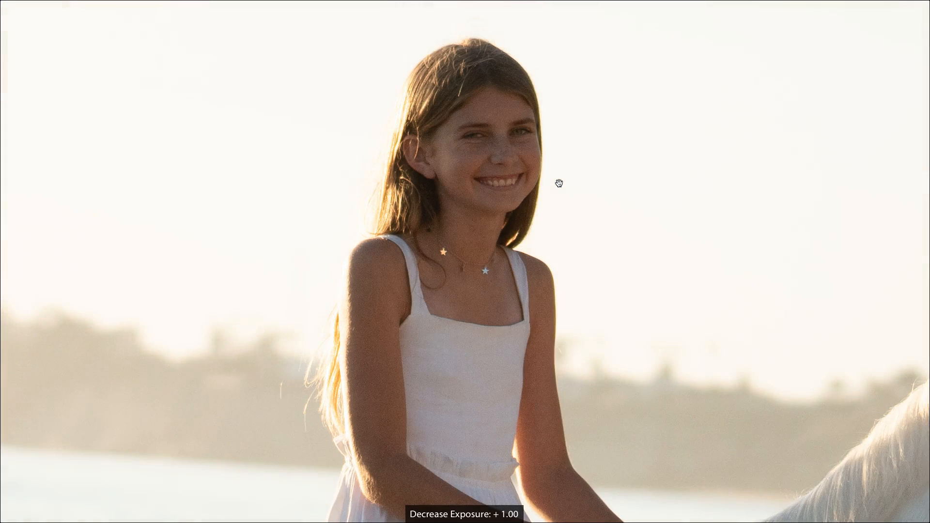
pyautogui.press('-')
pyautogui.press('-')
pyautogui.press('-')
pyautogui.press('=')
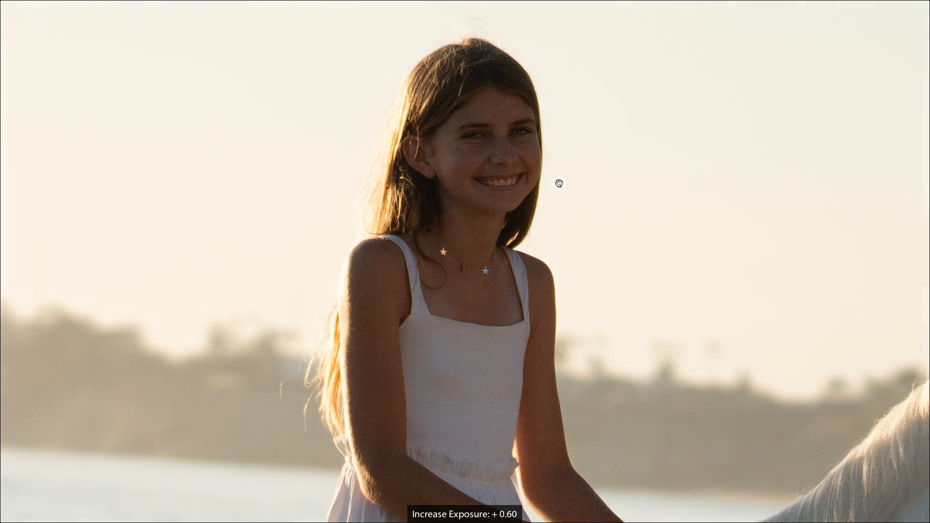
pyautogui.press('=')
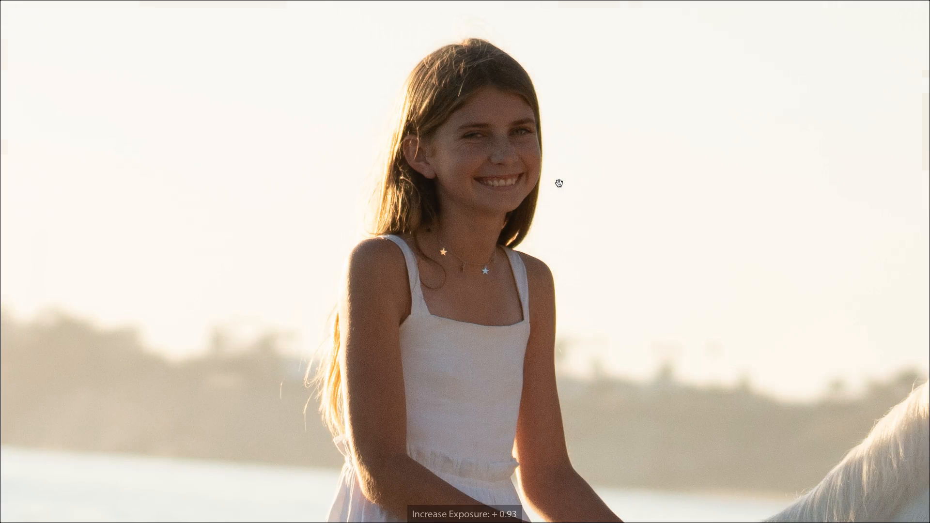
pyautogui.press('=')
pyautogui.press('=')
pyautogui.press('-')
pyautogui.press('-')
pyautogui.press('-')
pyautogui.press('-')
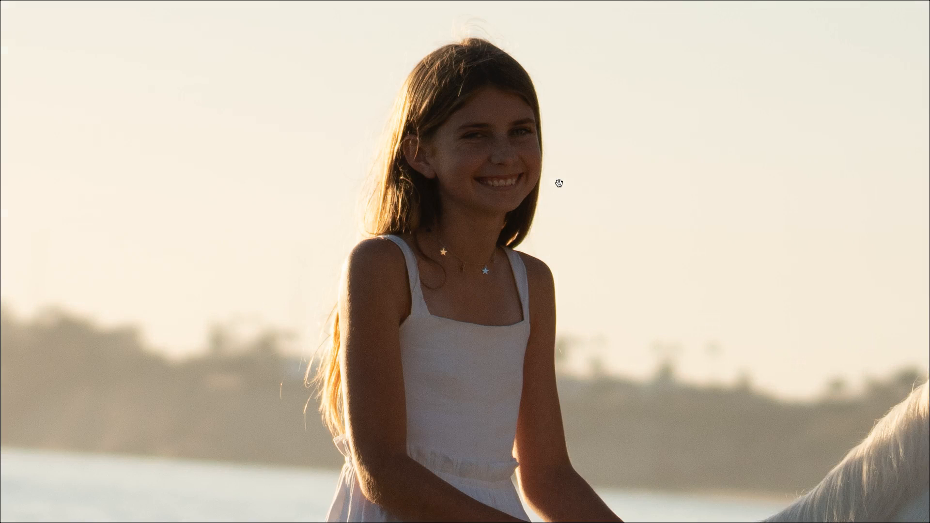
pyautogui.press('=')
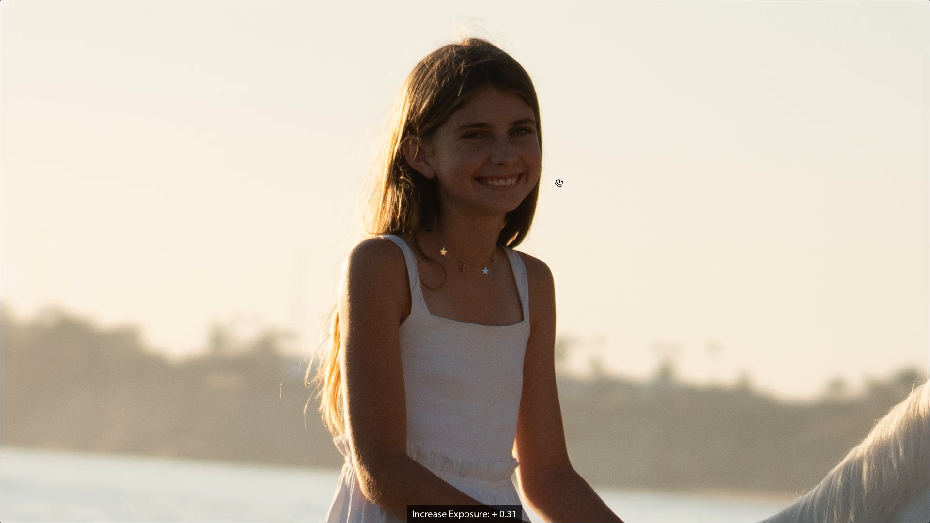
pyautogui.press('-')
pyautogui.press('=')
pyautogui.press('-')
pyautogui.press('=')
pyautogui.press('-')
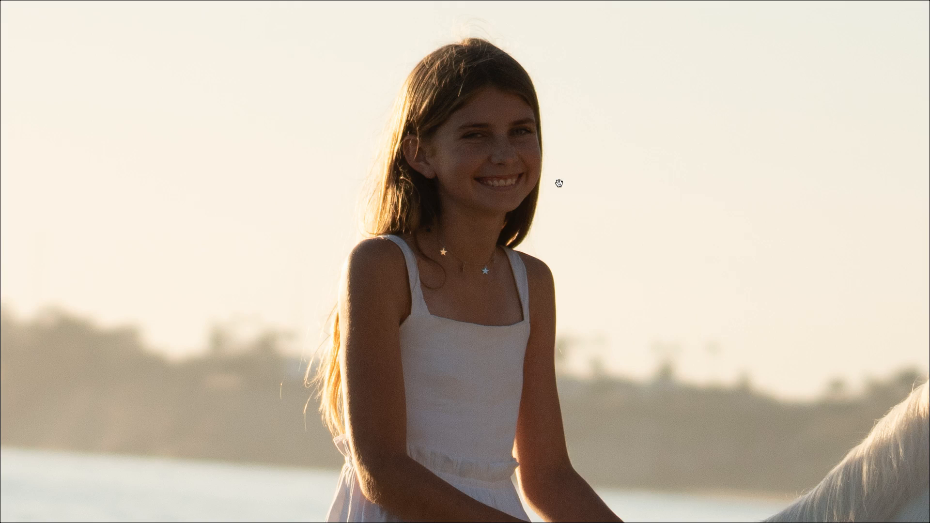
pyautogui.press('=')
pyautogui.press('-')
pyautogui.press('=')
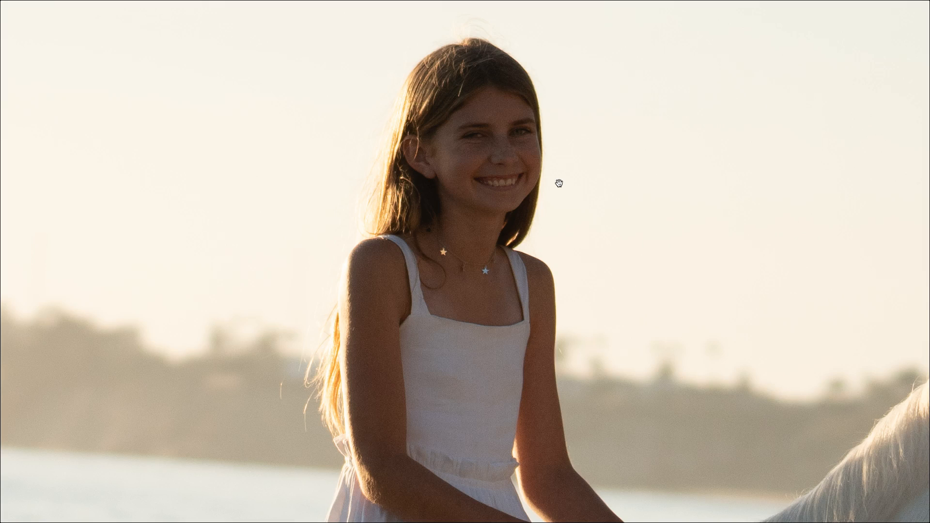
pyautogui.press('f')
pyautogui.click(652, 145)
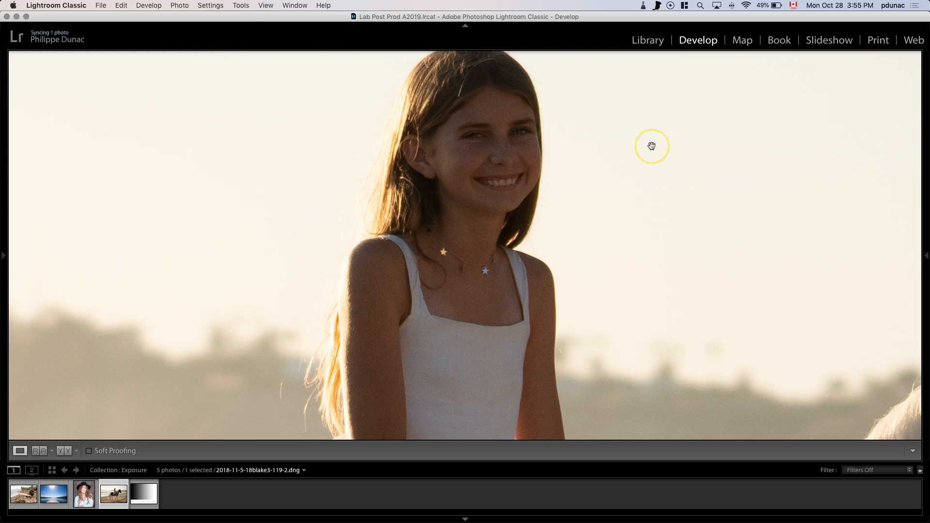
pyautogui.press('Tab')
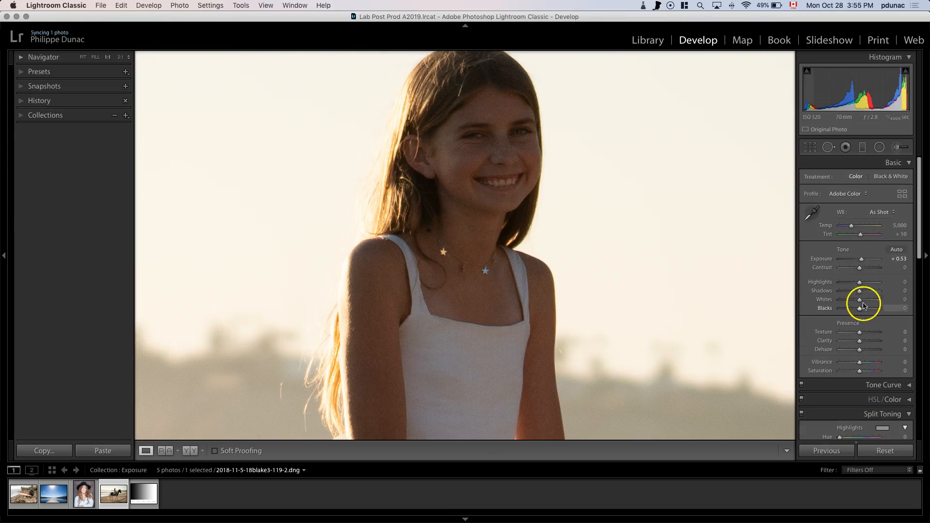
# - Set Blacks to −32 and Whites to +59 on the horse photo
pyautogui.moveTo(859, 300)
pyautogui.mouseDown()
pyautogui.moveTo(867, 309)
pyautogui.moveTo(854, 310)
pyautogui.mouseUp()
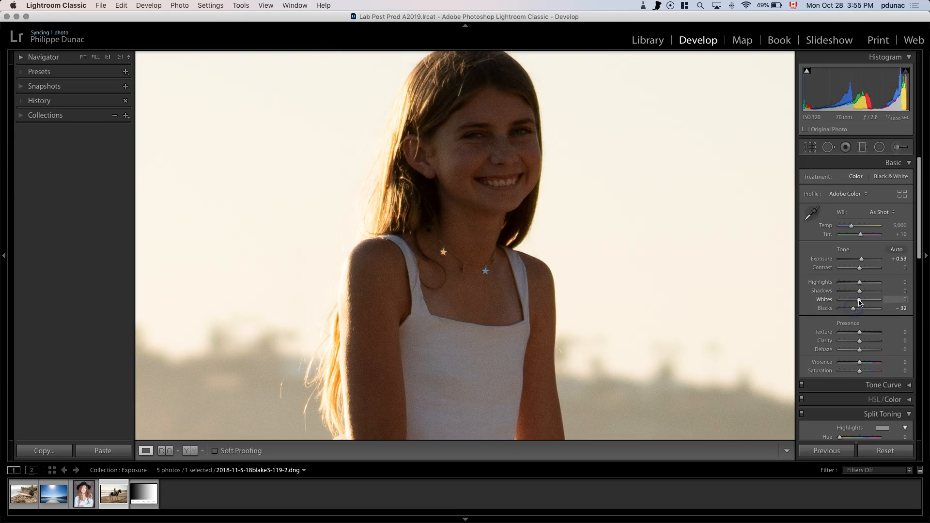
pyautogui.moveTo(366, 168); pyautogui.dragTo(550, 228)
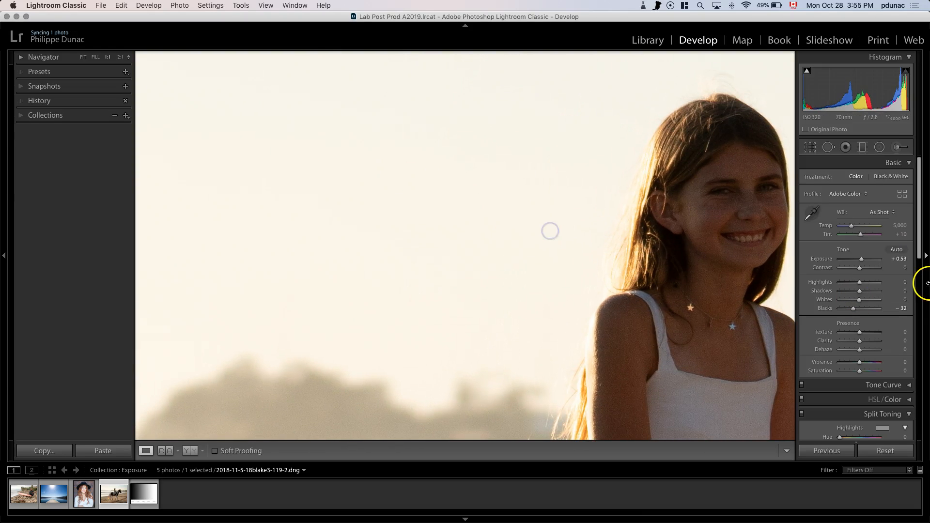
pyautogui.moveTo(868, 301); pyautogui.dragTo(872, 301)
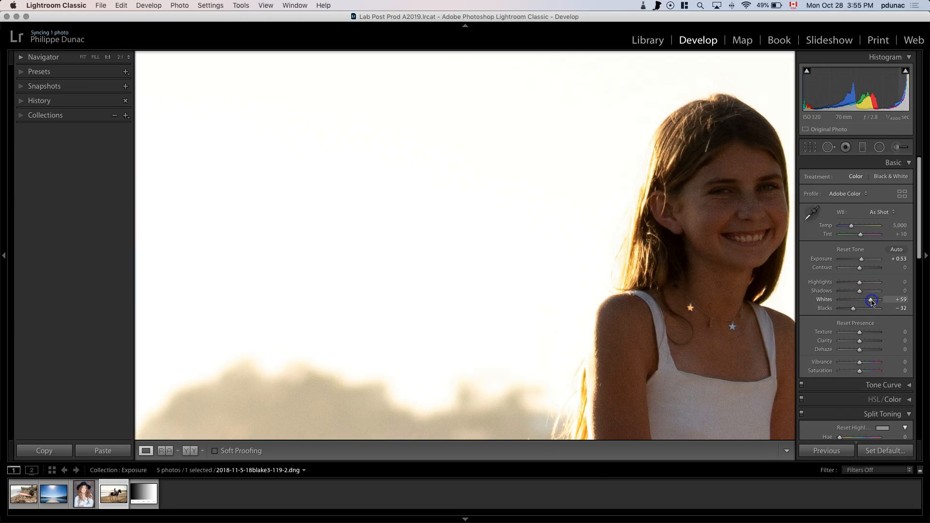